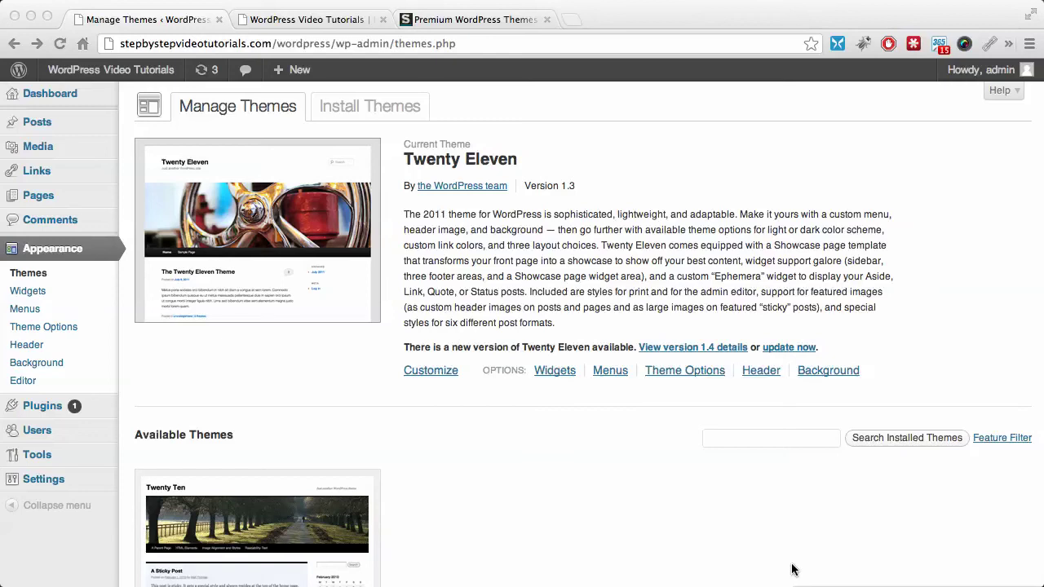
Look over the custom background settings without changing anything, then return to Themes.
left_click(726, 309)
left_click(848, 375)
left_click(357, 290)
key("Escape")
left_click(377, 405)
left_click(27, 273)
Select the chess-pieces picture among the default header images on the Custom Header page.
left_click(774, 374)
scroll(766, 184, "down", 3)
scroll(766, 186, "down", 3)
scroll(766, 186, "up", 2)
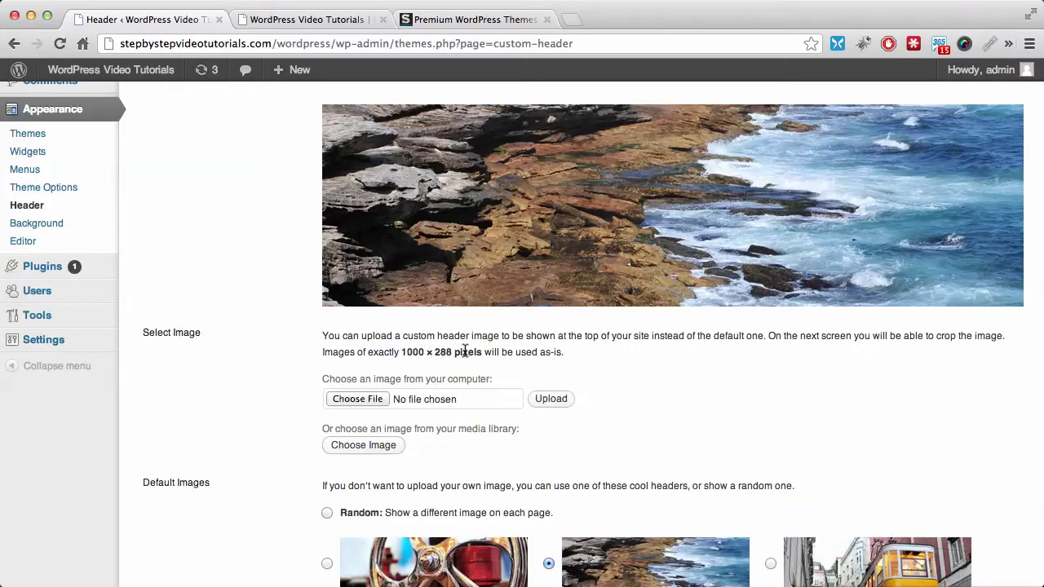
scroll(464, 351, "down", 5)
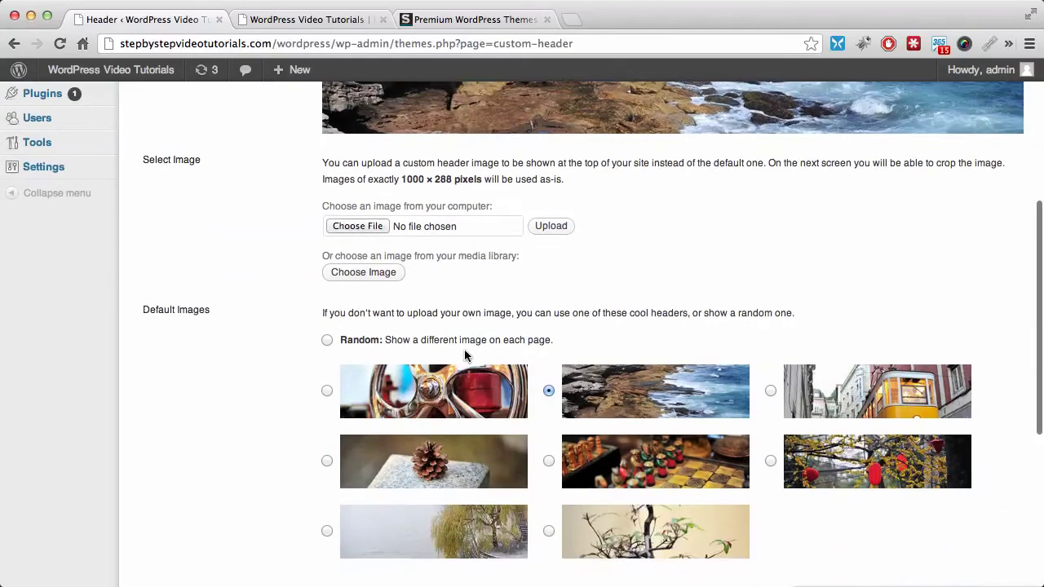
scroll(464, 355, "down", 1)
left_click(601, 402)
scroll(635, 290, "down", 3)
scroll(635, 290, "up", 4)
scroll(633, 284, "up", 2)
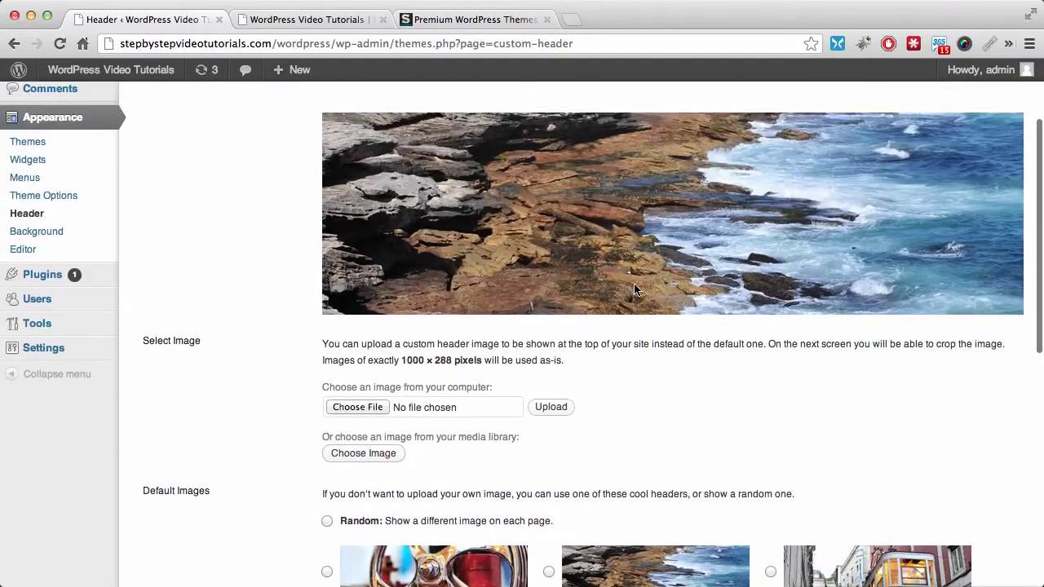
scroll(635, 290, "up", 2)
scroll(869, 444, "down", 2)
scroll(755, 342, "down", 10)
scroll(699, 299, "up", 9)
scroll(717, 315, "down", 9)
Remove the current header image and confirm its removal on the live site.
left_click(379, 322)
left_click(318, 18)
left_click(58, 44)
left_click(187, 19)
Save the chess-pieces picture as the site's header image.
scroll(731, 300, "down", 3)
scroll(731, 300, "up", 2)
scroll(732, 300, "down", 3)
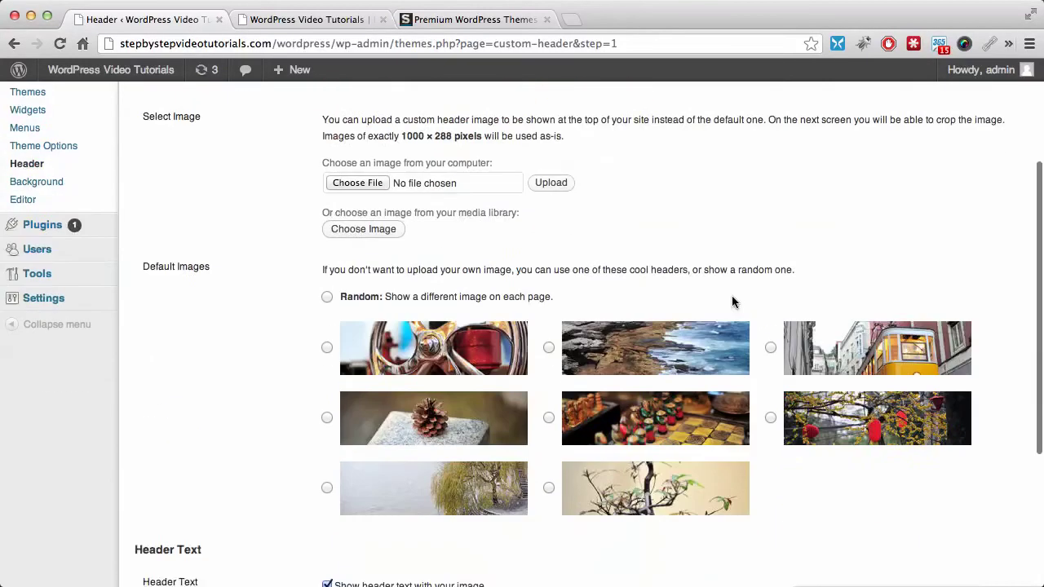
scroll(731, 302, "down", 1)
scroll(768, 153, "up", 2)
scroll(768, 152, "down", 3)
scroll(768, 159, "down", 2)
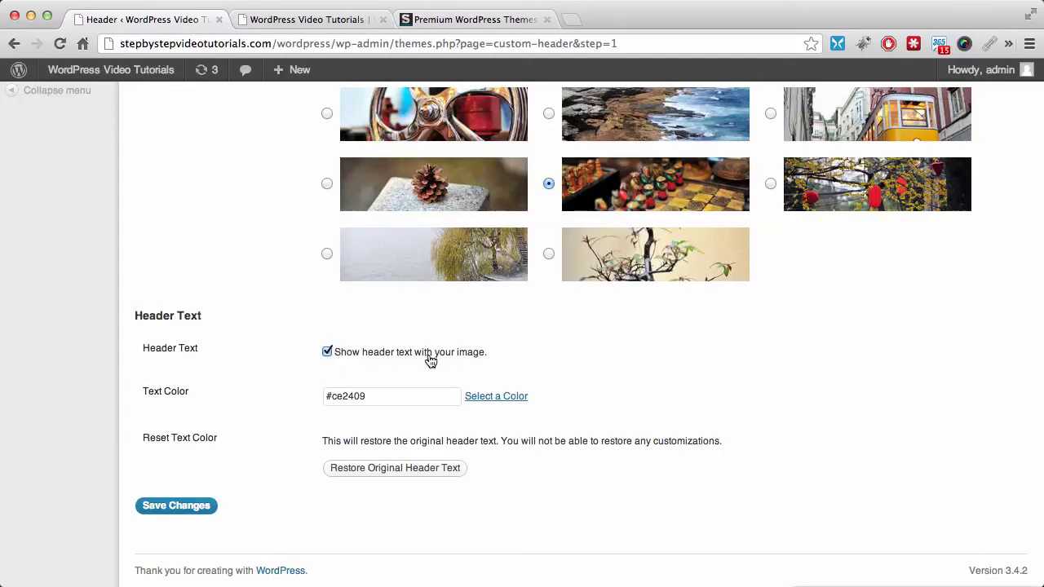
scroll(646, 393, "up", 10)
scroll(646, 393, "down", 4)
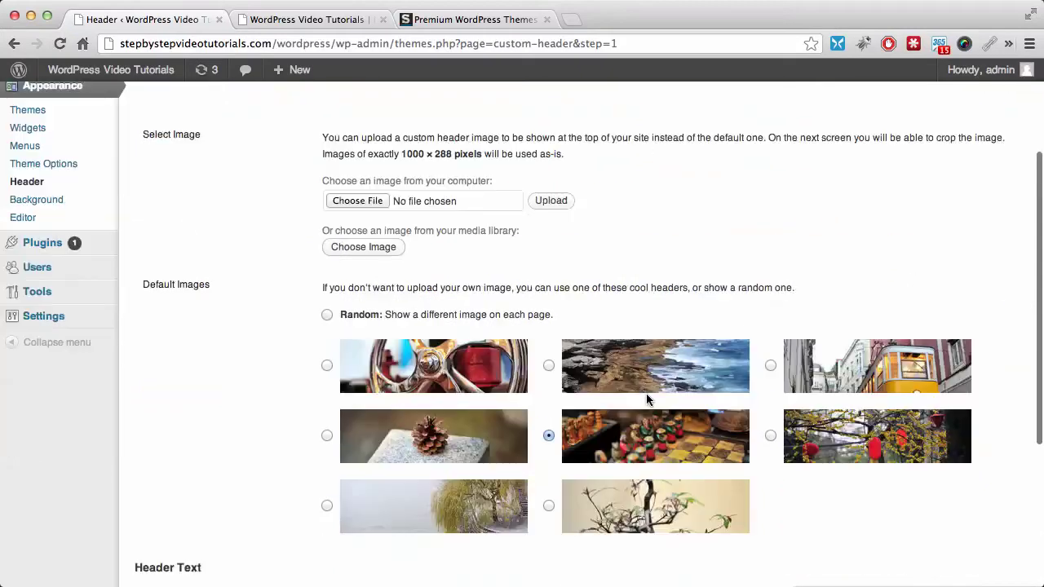
scroll(646, 393, "down", 5)
left_click(178, 515)
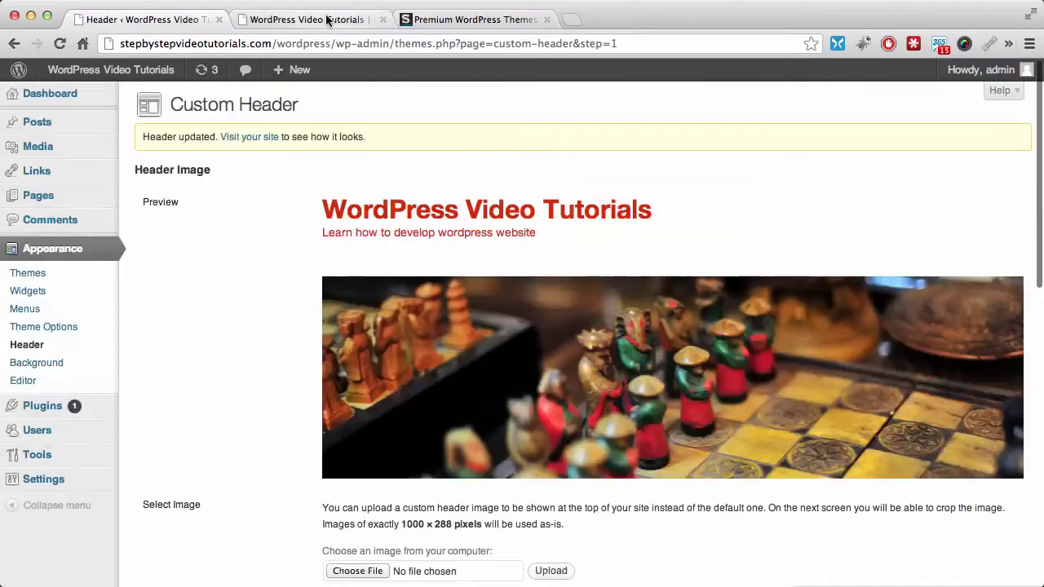
Reload the live site to confirm the chess-pieces header appears.
left_click(326, 20)
left_click(60, 43)
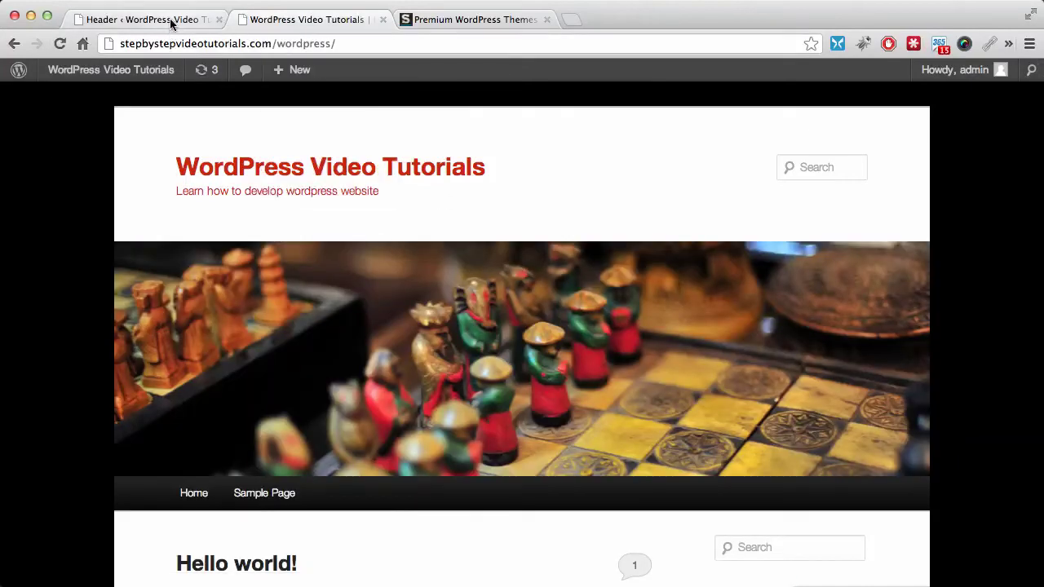
left_click(171, 21)
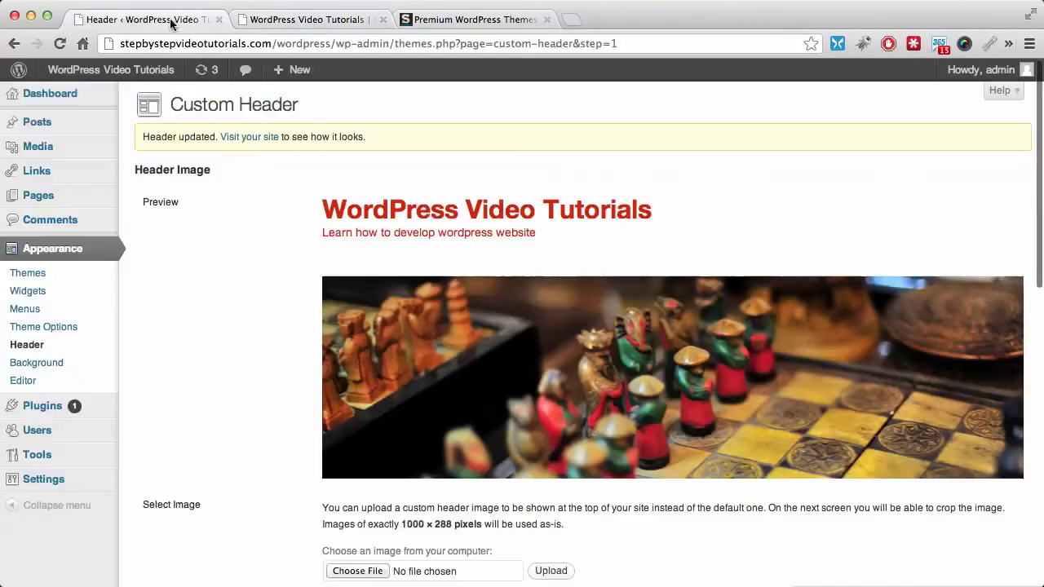
Choose the Dark colour scheme in the Twenty Eleven Theme Options.
scroll(766, 329, "down", 8)
scroll(765, 327, "up", 5)
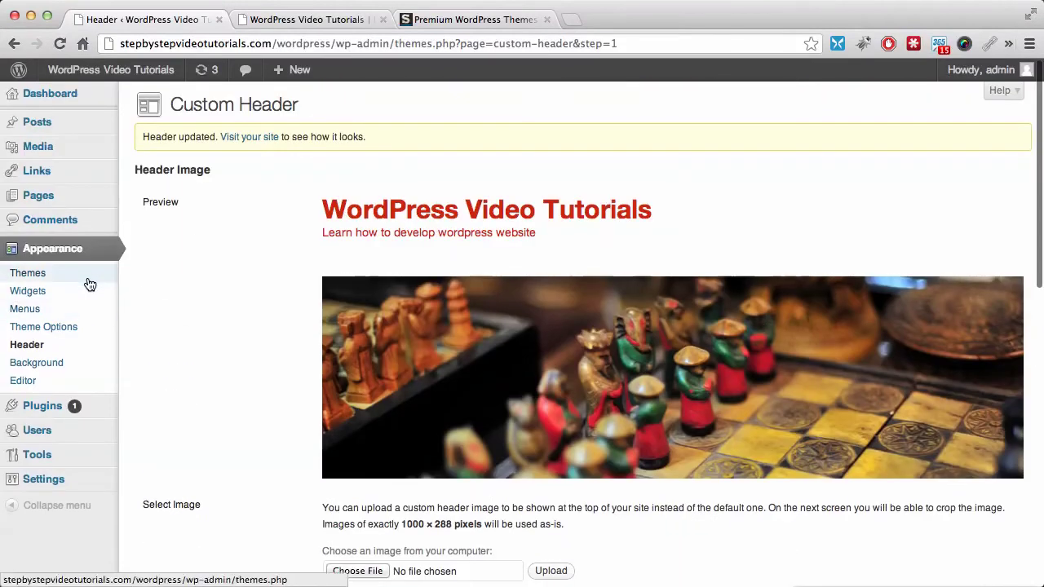
left_click(89, 283)
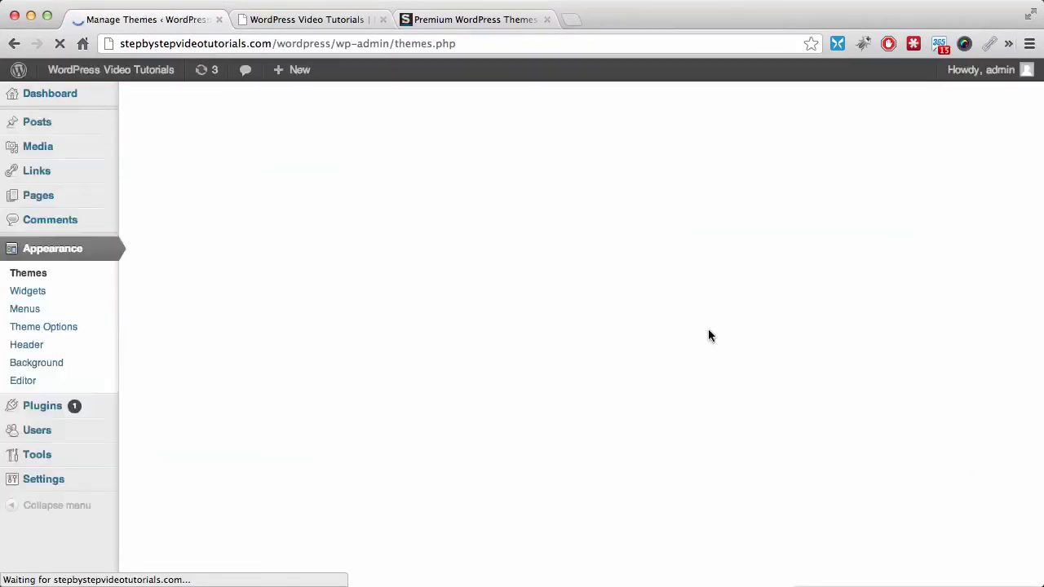
scroll(714, 333, "down", 1)
left_click(677, 346)
scroll(788, 176, "down", 1)
scroll(788, 175, "up", 1)
left_click(466, 139)
scroll(714, 245, "down", 1)
scroll(652, 387, "down", 1)
Save the theme options and check the dark scheme on the reloaded live site.
left_click(200, 503)
left_click(325, 18)
left_click(60, 43)
scroll(696, 314, "down", 10)
scroll(695, 314, "up", 10)
scroll(696, 161, "down", 4)
scroll(696, 161, "down", 3)
scroll(695, 163, "up", 5)
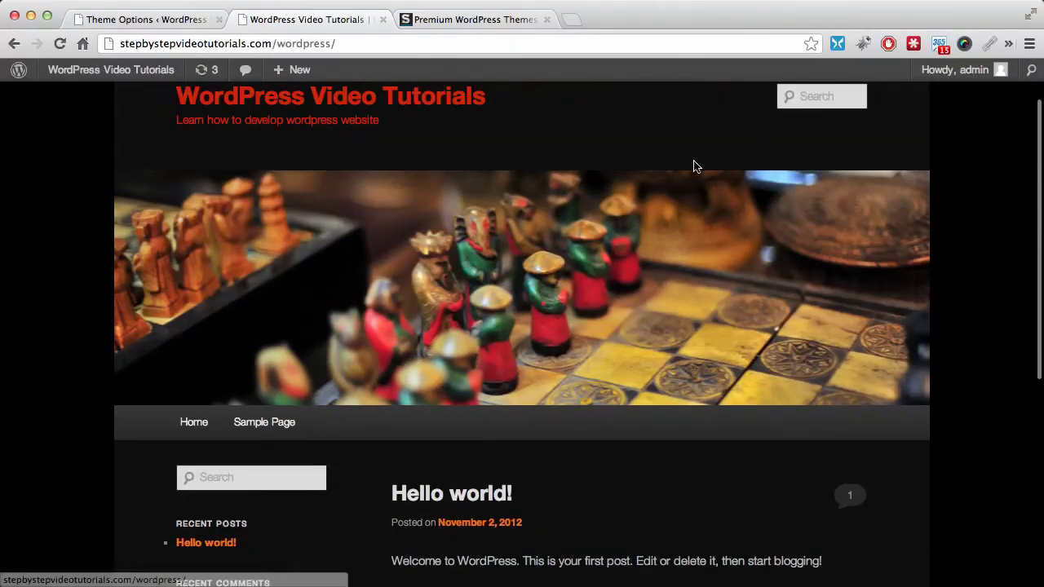
scroll(521, 195, "down", 2)
scroll(519, 194, "up", 2)
Return to Theme Options and then to the Manage Themes page.
left_click(164, 19)
scroll(383, 277, "down", 2)
scroll(372, 268, "up", 2)
left_click(65, 272)
Set the background colour to #fff in Custom Background and save.
left_click(803, 371)
left_click(385, 408)
type("#ffffff")
left_click(181, 444)
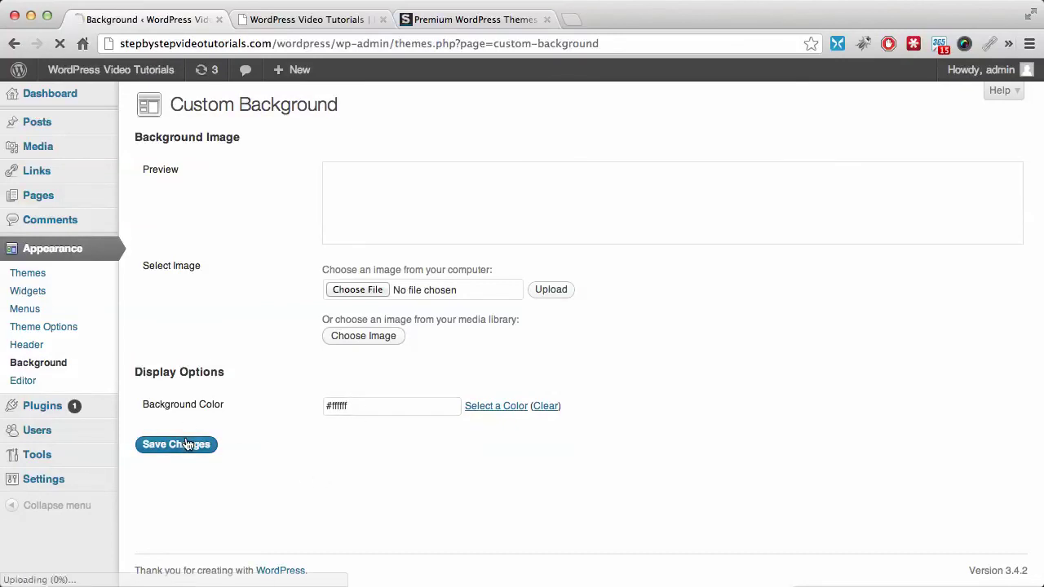
Reload the live site to check the white background.
left_click(326, 21)
left_click(60, 44)
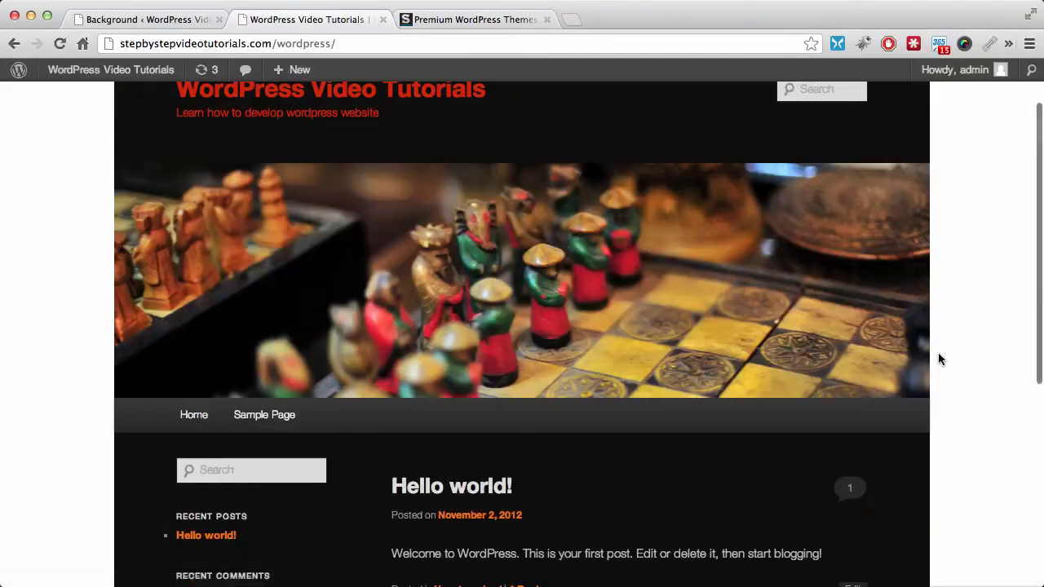
scroll(938, 356, "down", 5)
scroll(939, 355, "up", 10)
Go from the Background admin tab back to the Themes page.
left_click(159, 23)
left_click(90, 273)
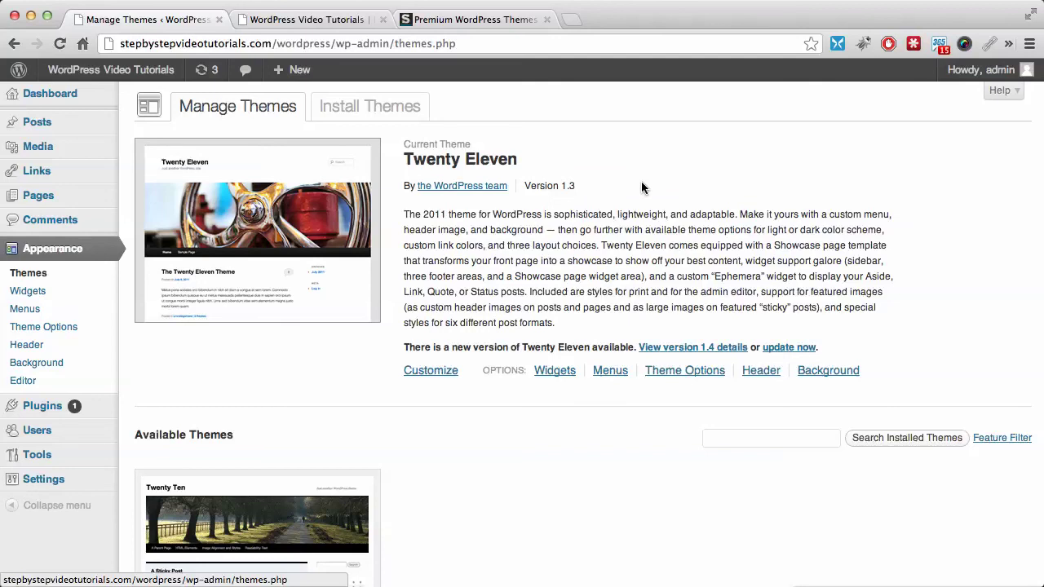